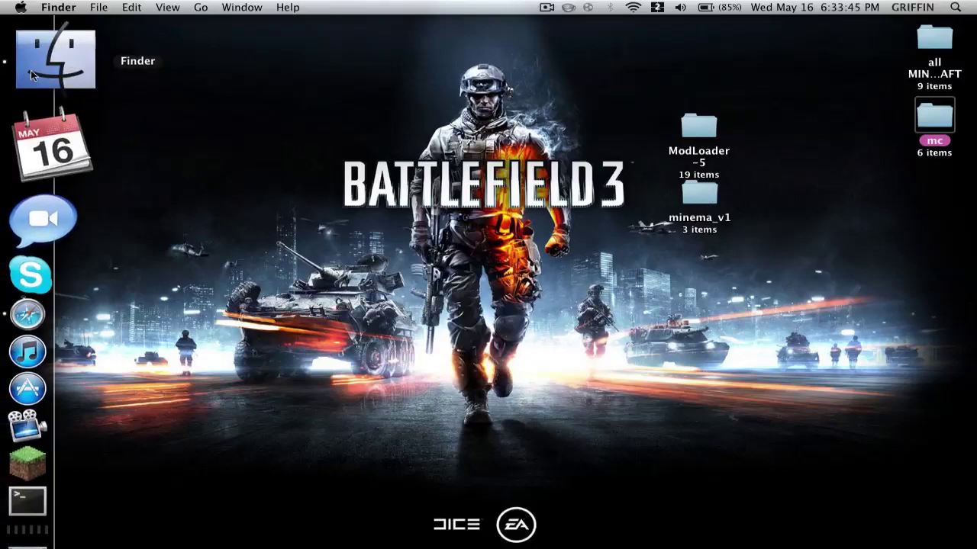
- Open a Finder window and navigate to Library > Application Support > minecraft
left_click(35, 72)
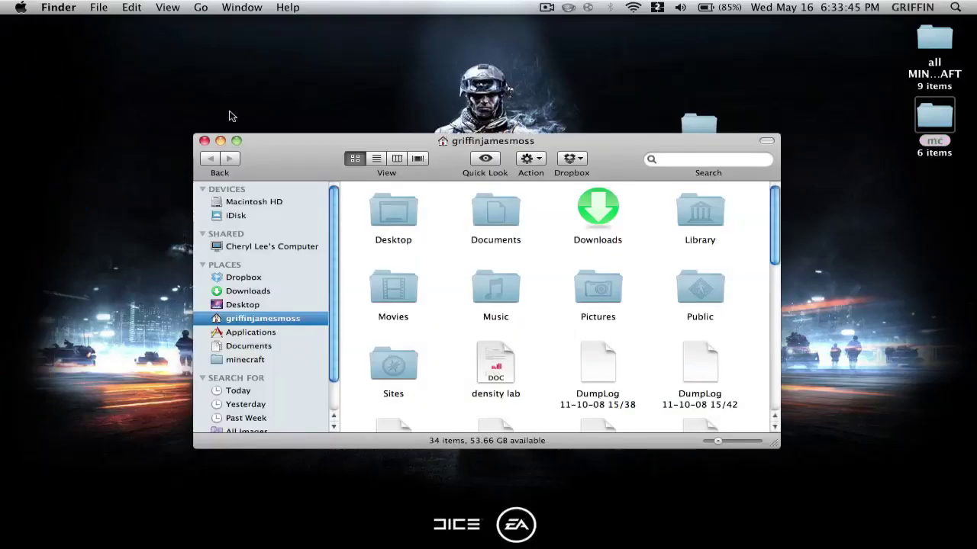
double_click(694, 215)
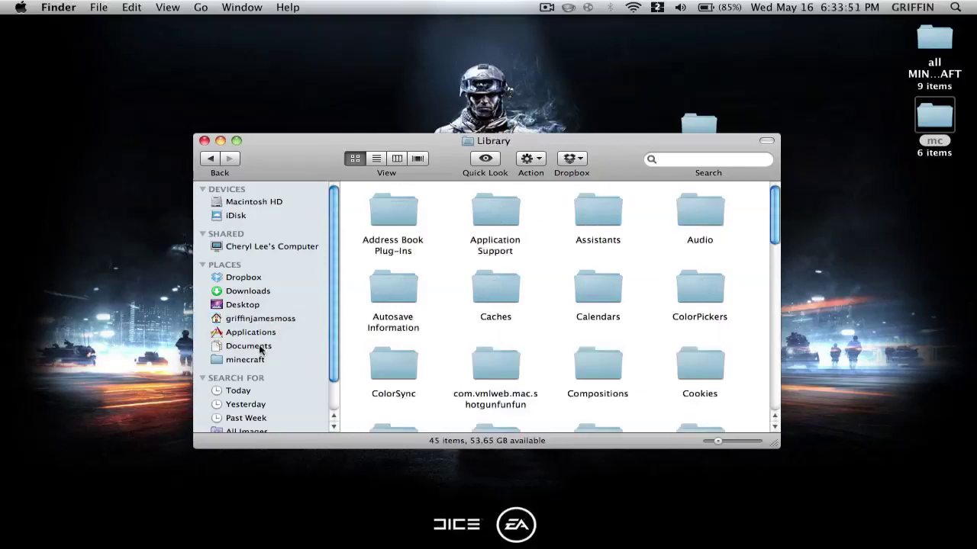
left_click(489, 214)
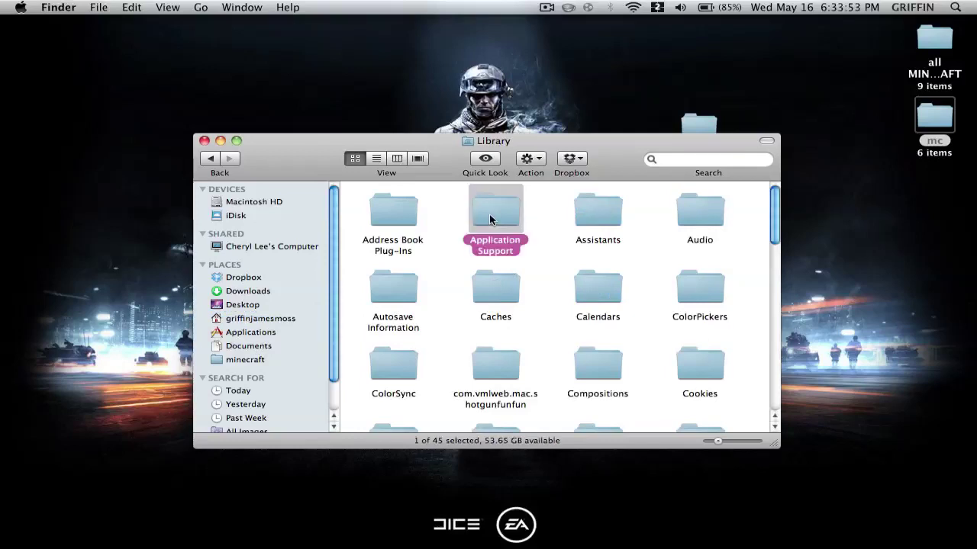
double_click(489, 214)
scroll(685, 309, "down", 5)
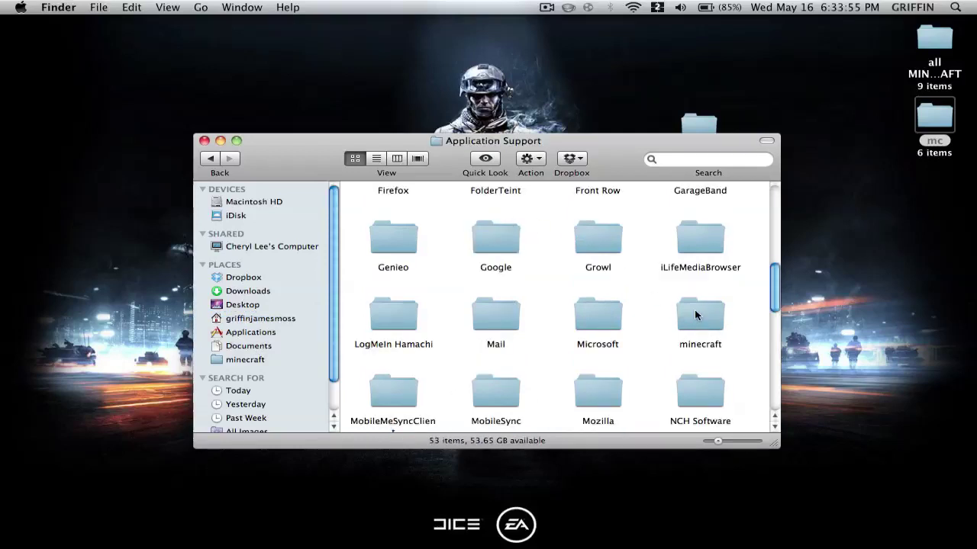
left_click(684, 316)
double_click(683, 316)
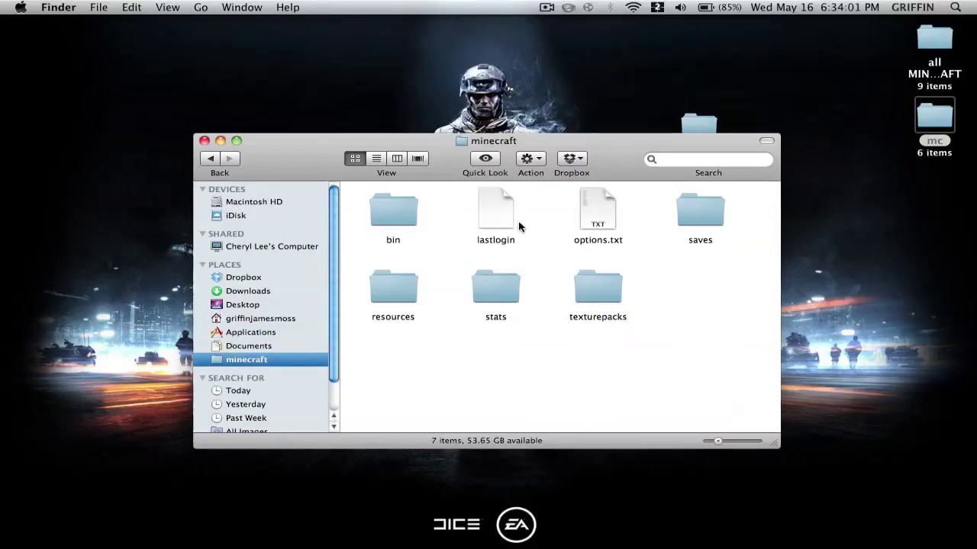
- In the bin folder, extract minecraft.jar with Archive Utility
double_click(401, 211)
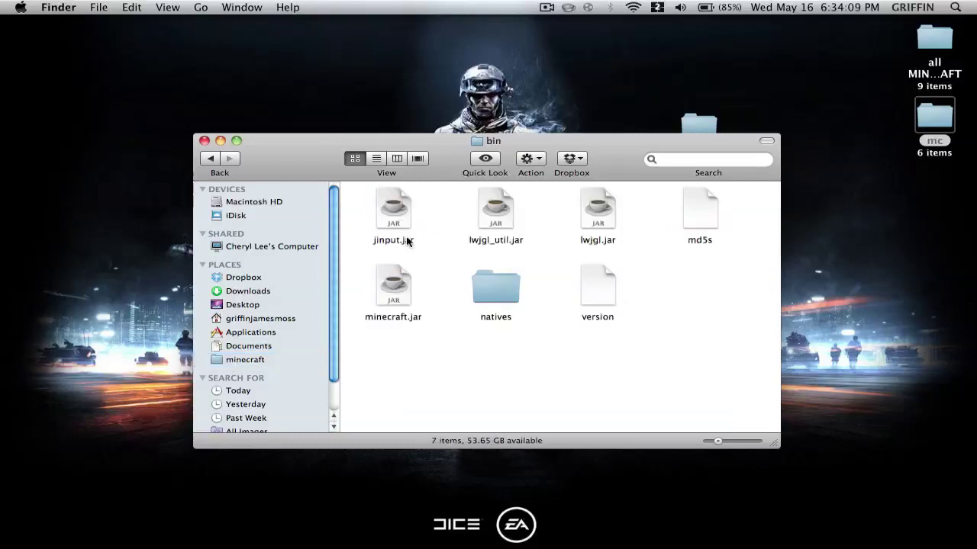
right_click(391, 286)
mouse_move(435, 302)
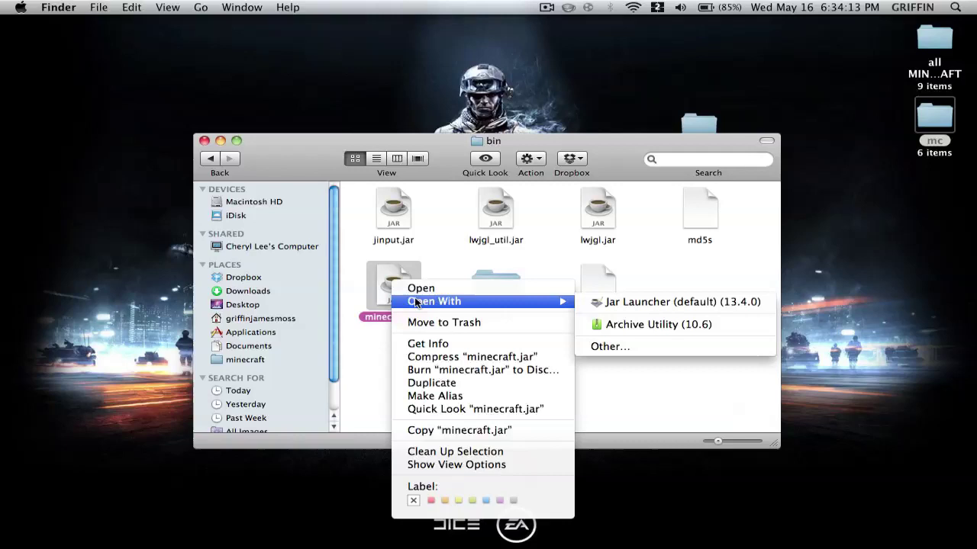
left_click(598, 327)
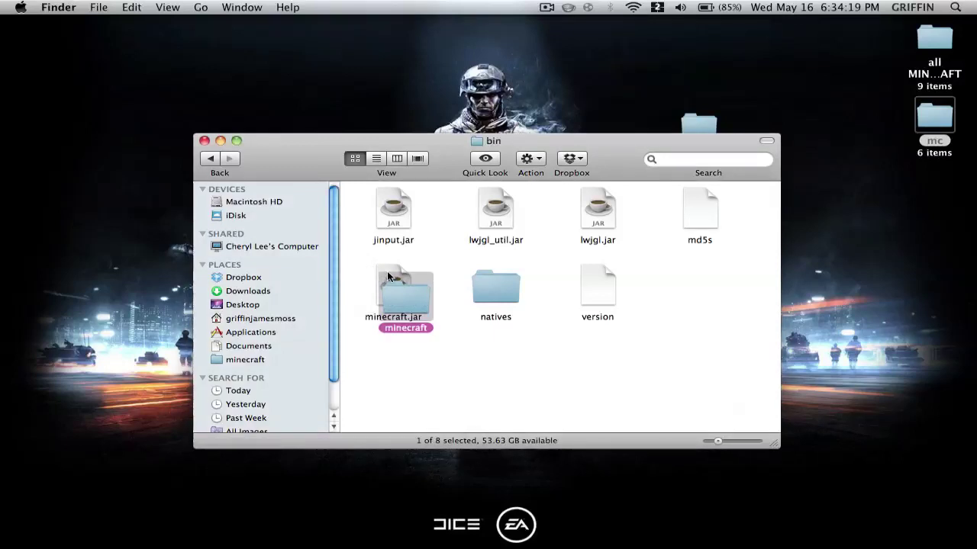
- Trash the original minecraft.jar and rename the extracted folder to minecraft.jar
right_click(393, 276)
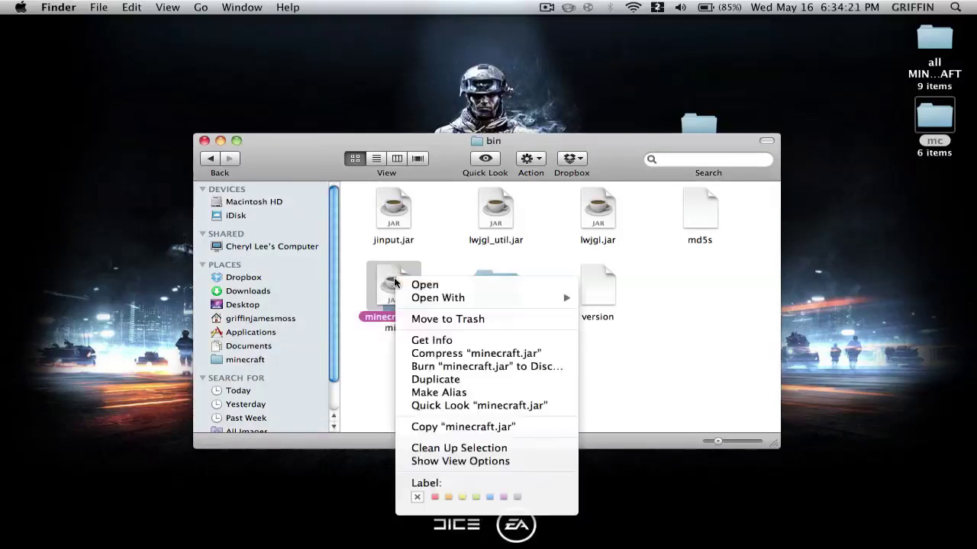
left_click(447, 319)
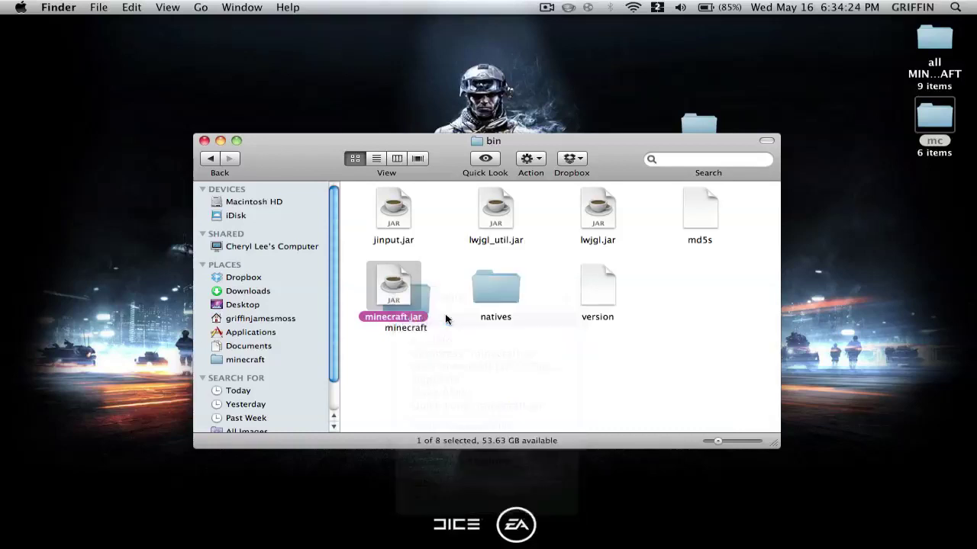
left_click(402, 328)
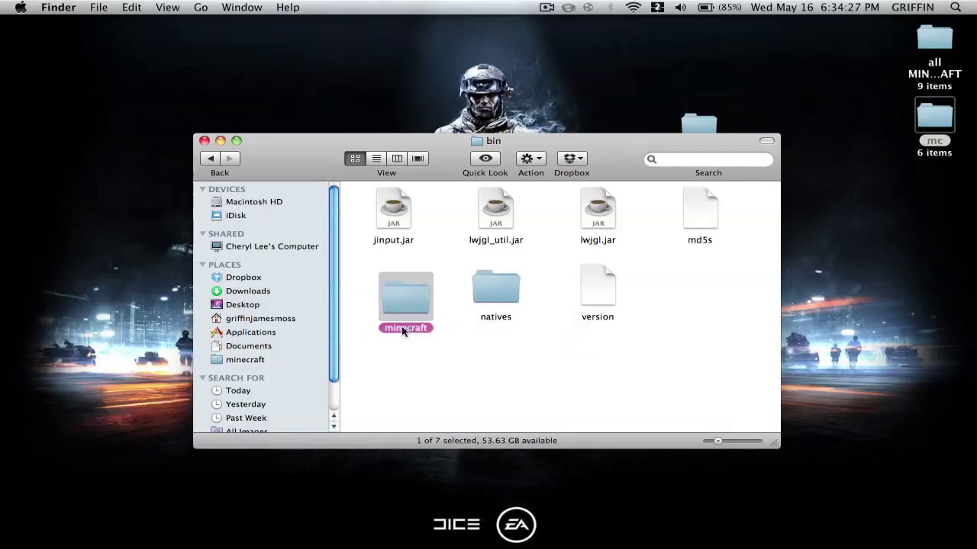
key("Return")
key("Right")
type(".jar")
key("Return")
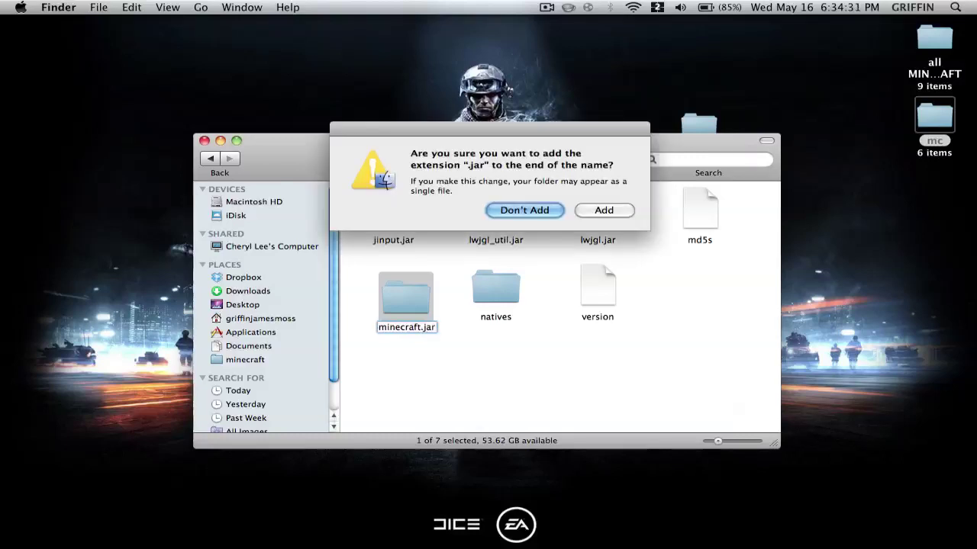
left_click(622, 209)
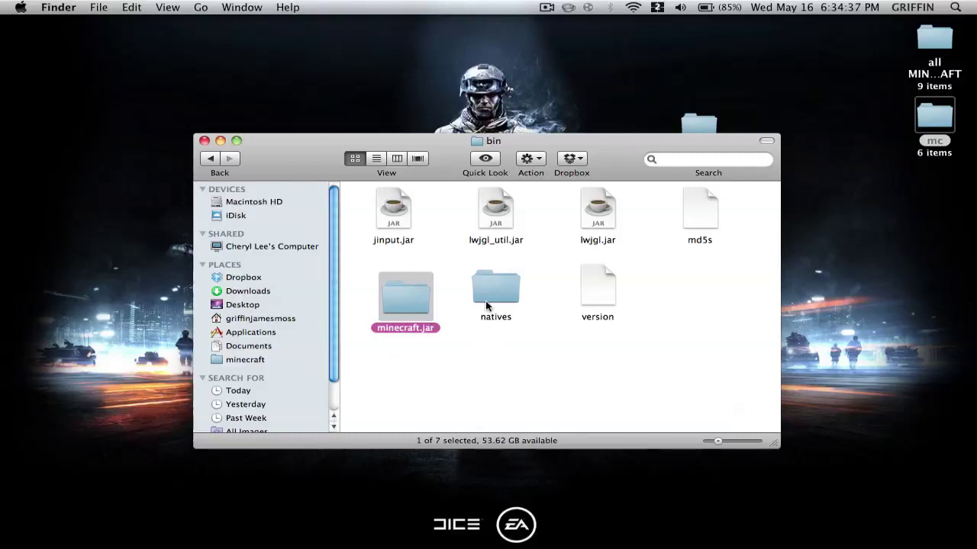
- Inside the minecraft.jar folder, arrange items by kind and delete the META-INF folder
double_click(405, 293)
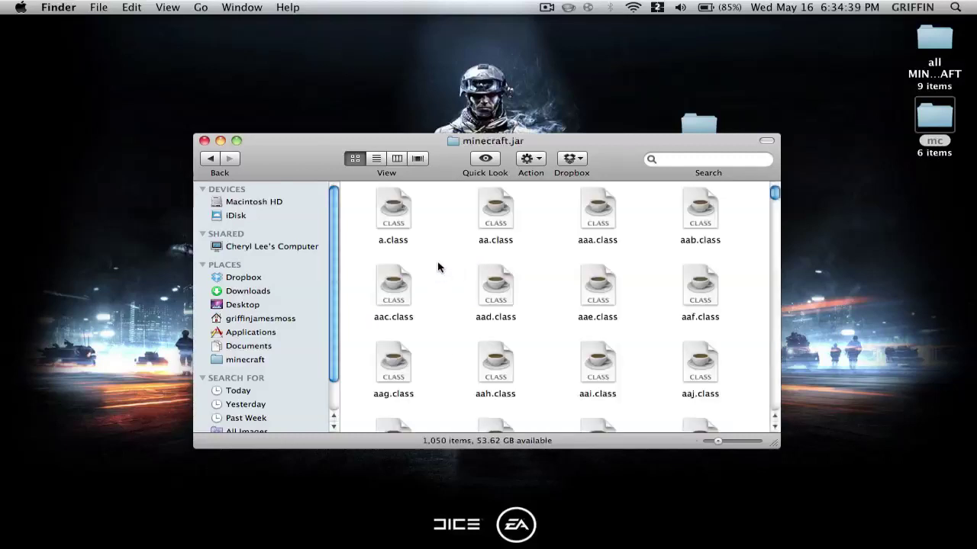
right_click(440, 262)
mouse_move(483, 358)
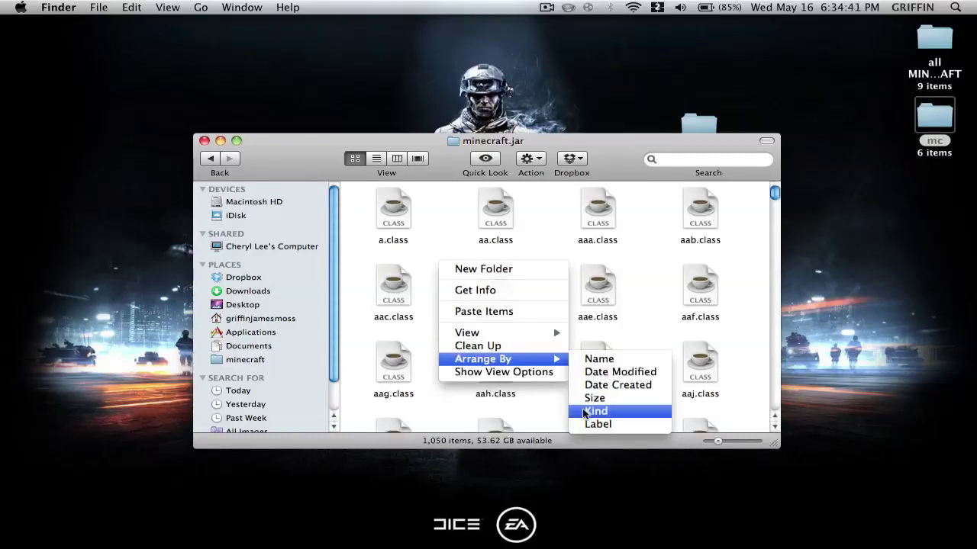
left_click(588, 412)
right_click(481, 370)
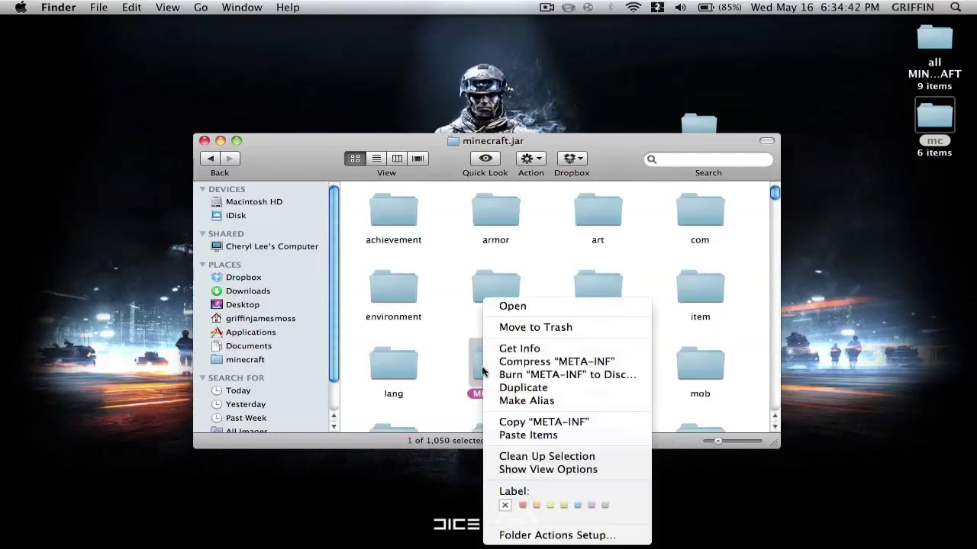
left_click(566, 328)
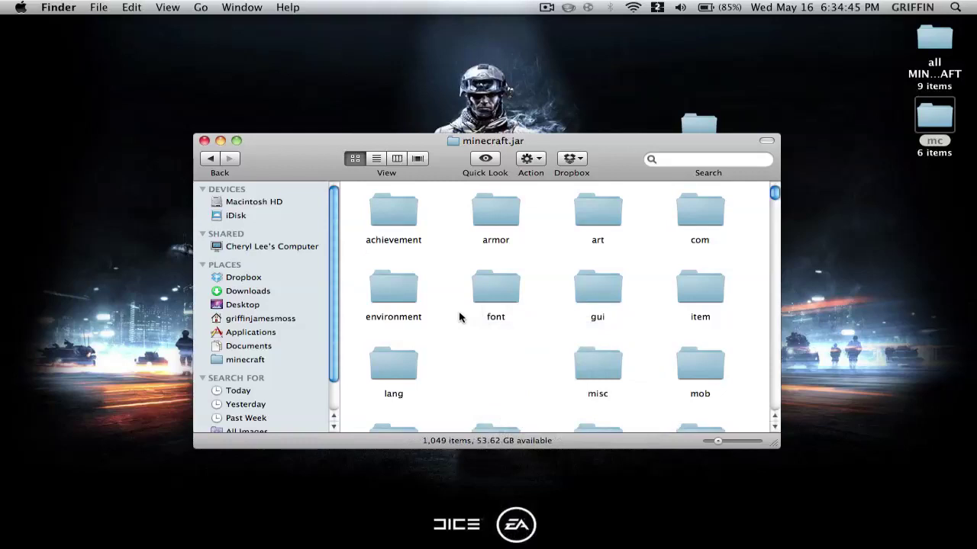
right_click(459, 313)
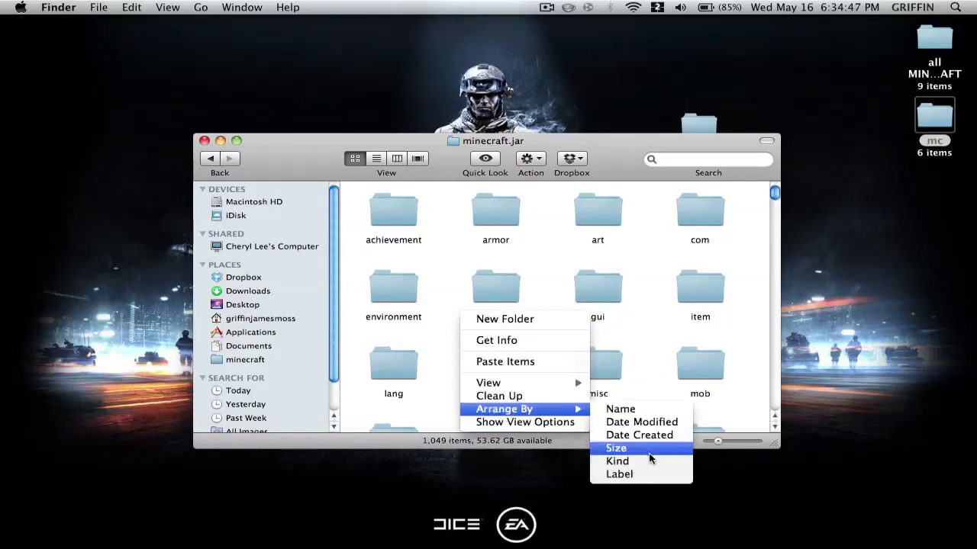
left_click(629, 463)
- Copy all ModLoader-5 files into minecraft.jar, replacing existing files for all duplicates
left_click_drag(611, 157, 456, 119)
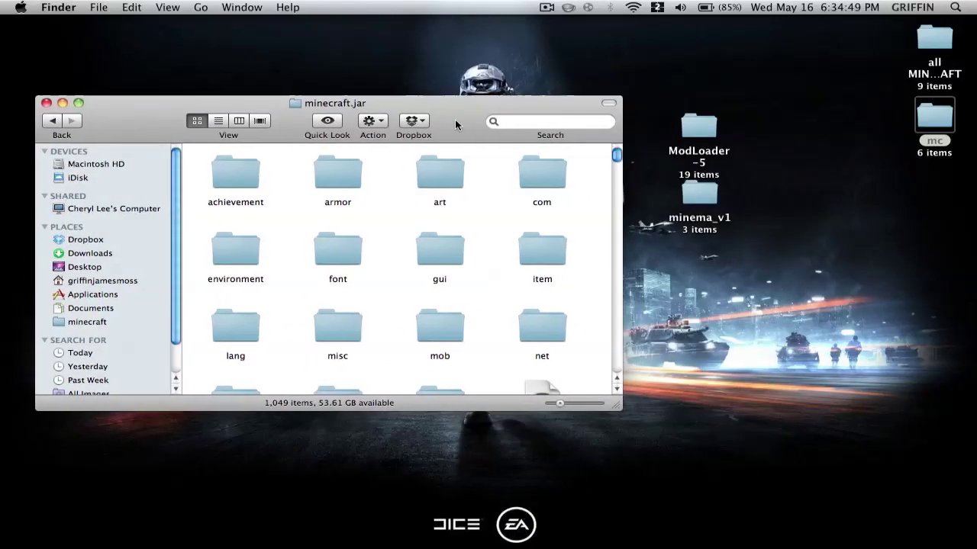
double_click(690, 133)
key("super+a")
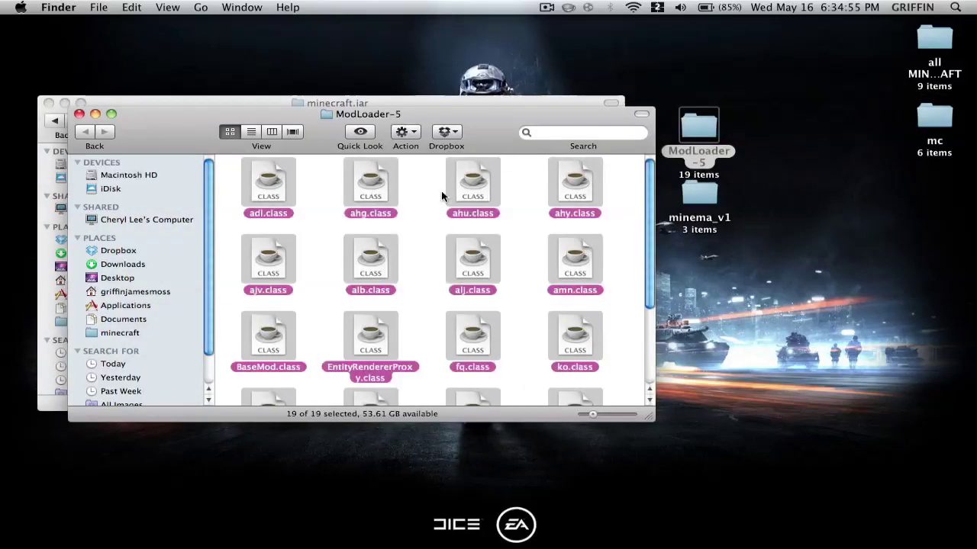
left_click(79, 114)
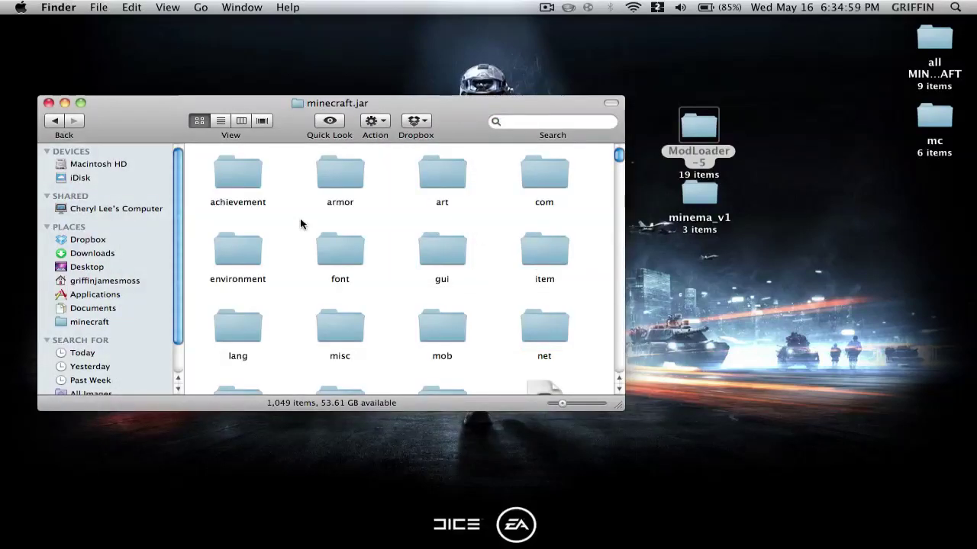
key("super+v")
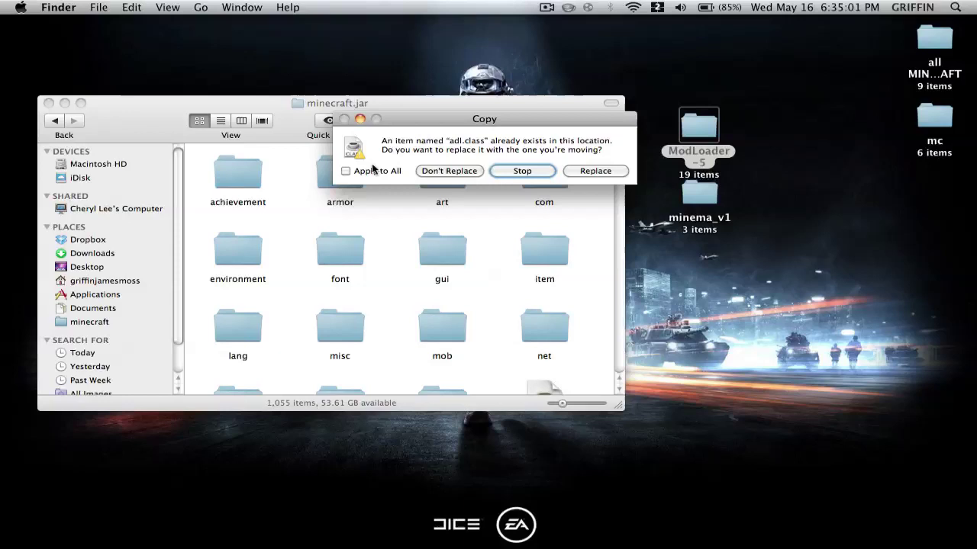
left_click(374, 172)
left_click(577, 175)
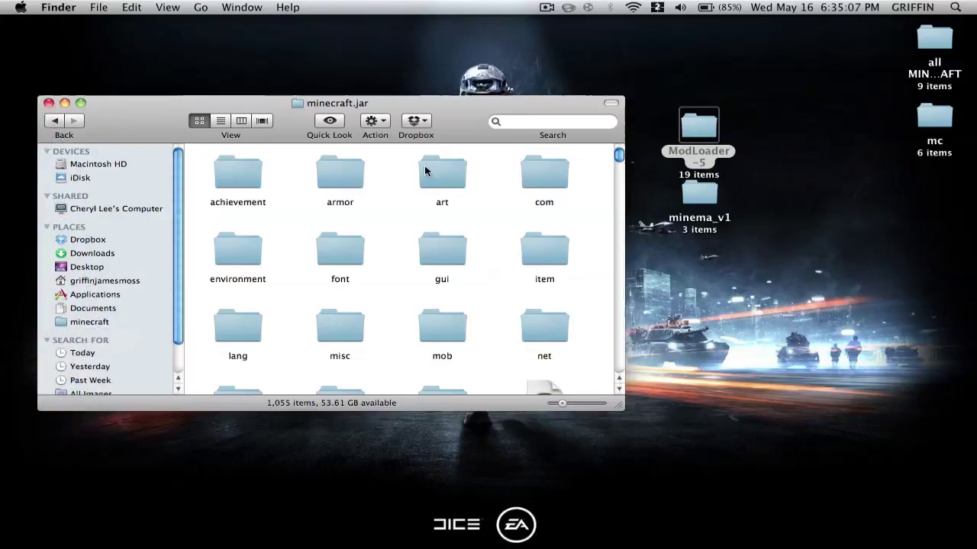
- Launch Minecraft 1.2.5 to its title screen, then close the game window
left_click(546, 8)
left_click(554, 50)
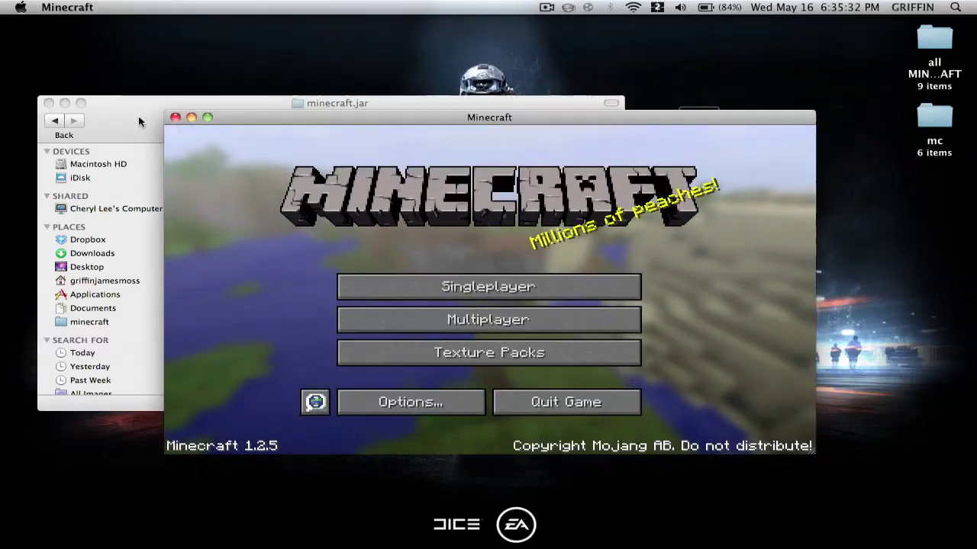
left_click(175, 118)
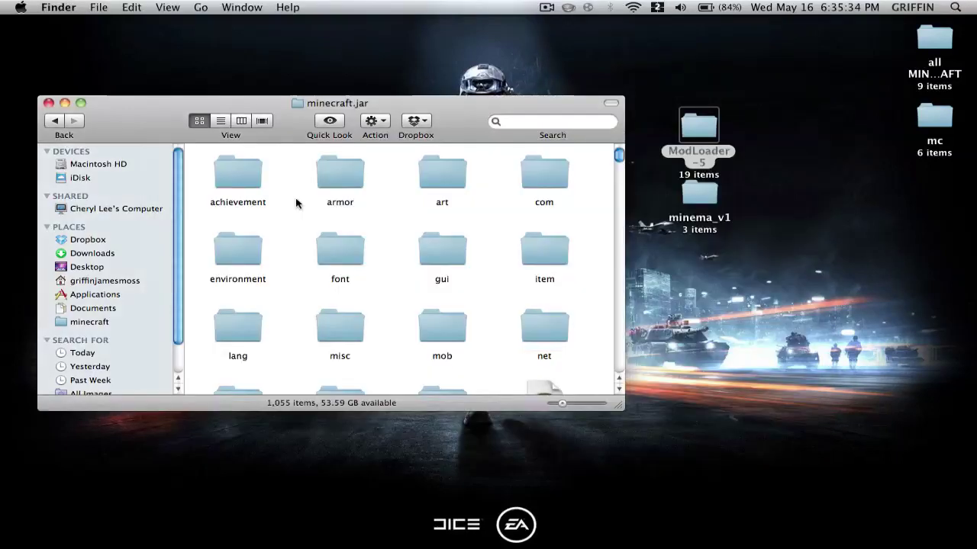
- Open minema_v1's bin folder in one window and minecraft's bin folder in another
double_click(691, 192)
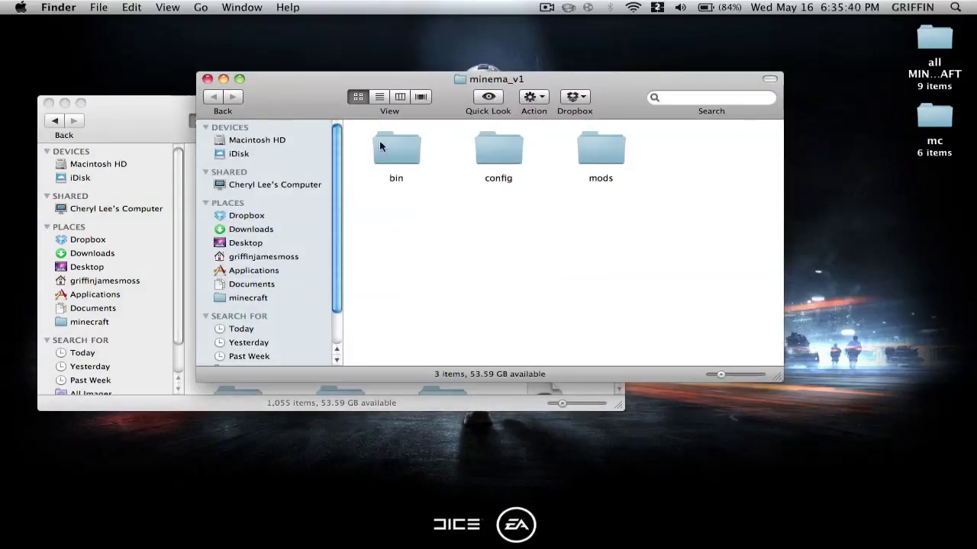
double_click(397, 151)
left_click(152, 128)
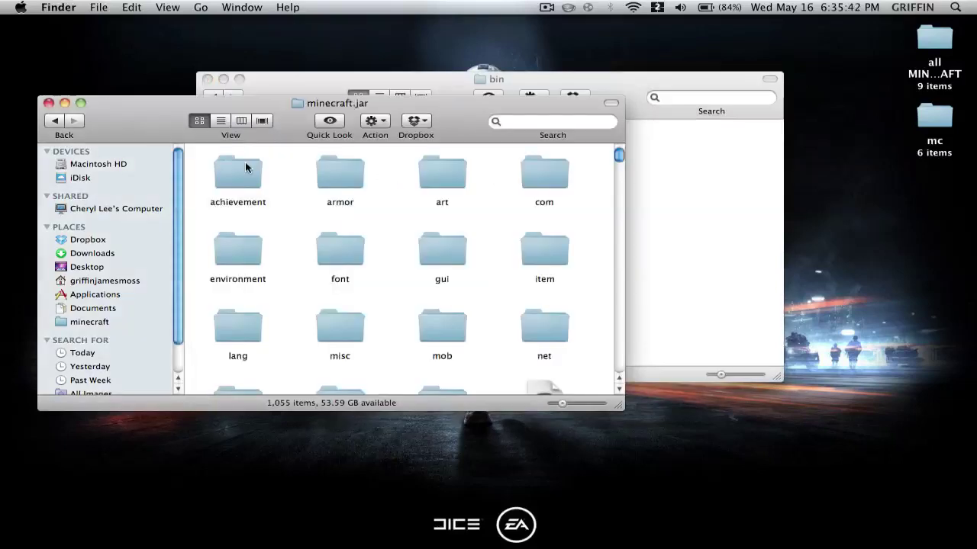
key("super+bracketleft")
key("super+bracketleft")
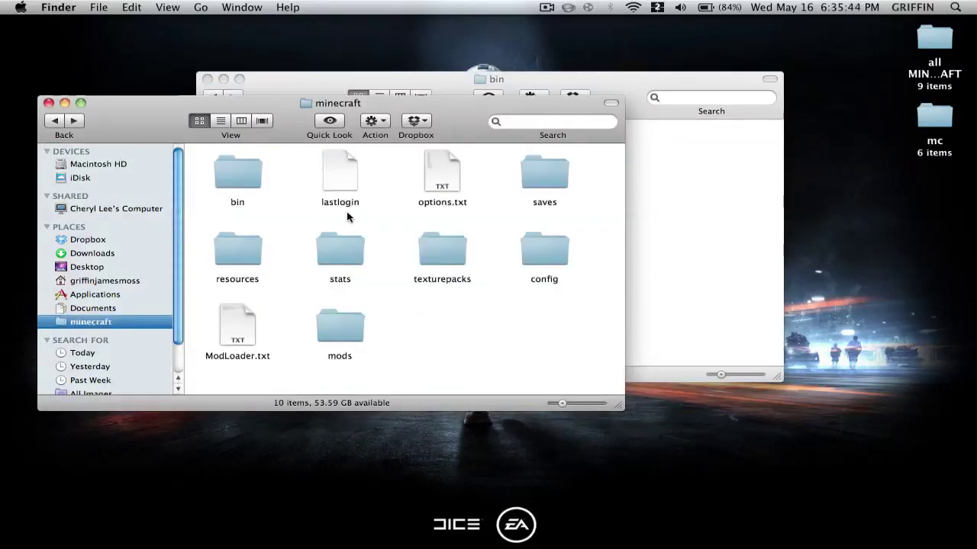
double_click(231, 171)
key("super+bracketleft")
key("super+bracketleft")
key("super+bracketright")
left_click(434, 248)
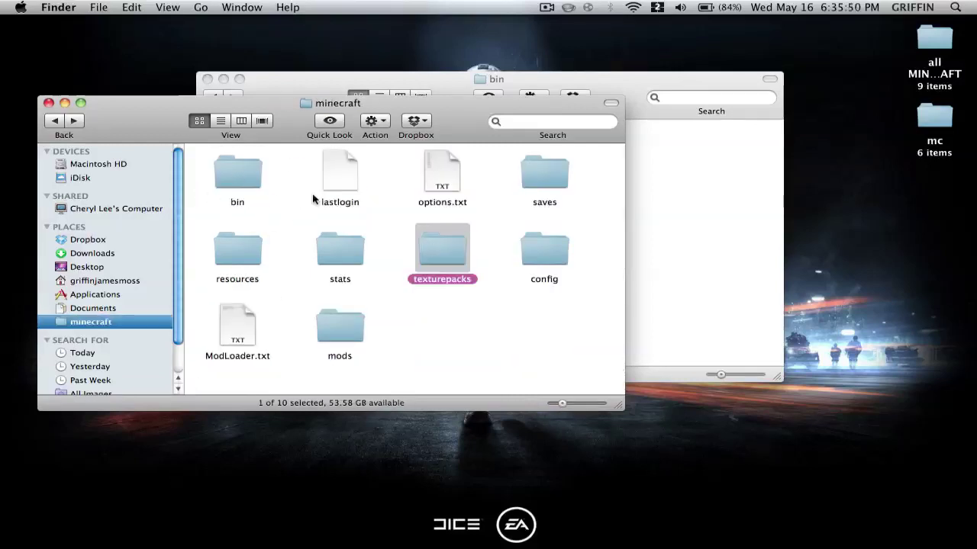
left_click(276, 200)
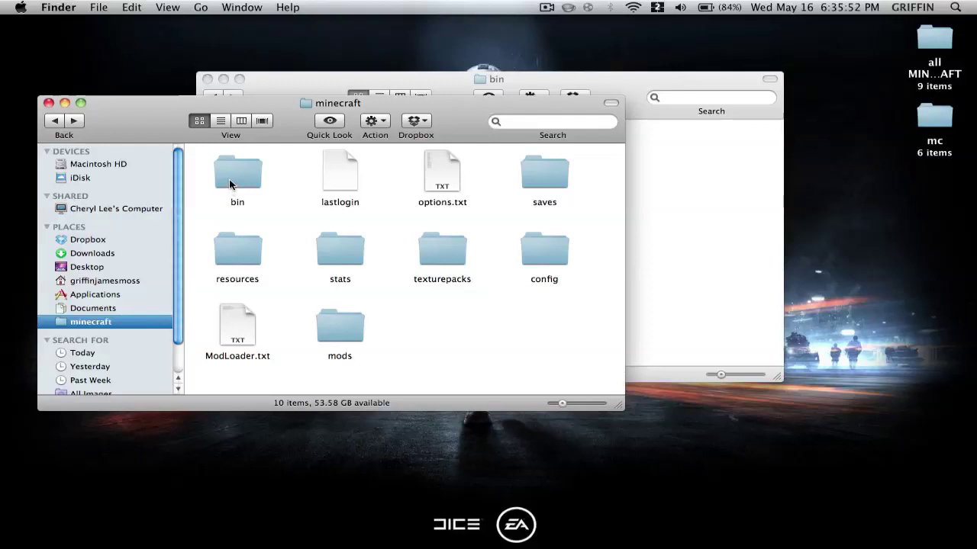
double_click(230, 184)
- Copy ffmpeg from minema_v1's bin into the minecraft bin folder
left_click(632, 211)
left_click(407, 148)
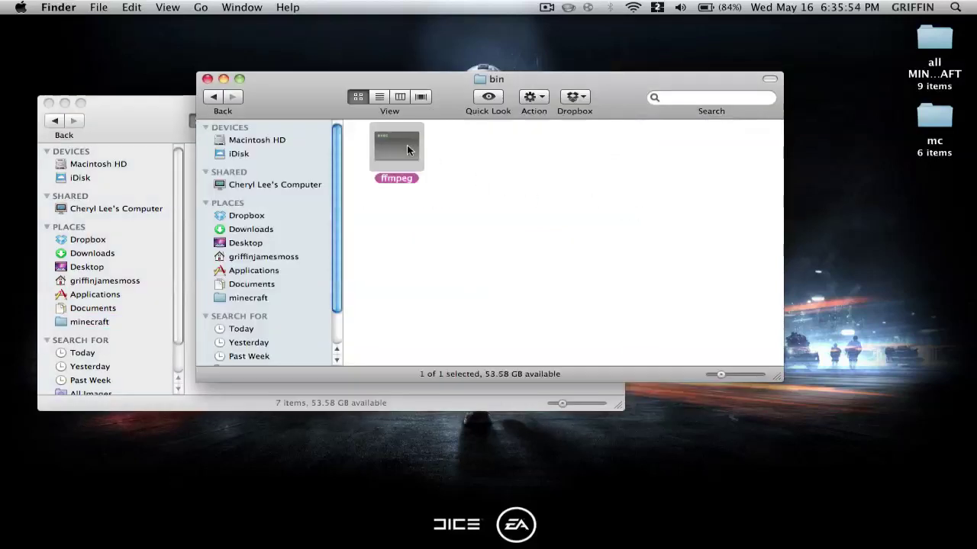
key("super+c")
left_click_drag(127, 104, 130, 107)
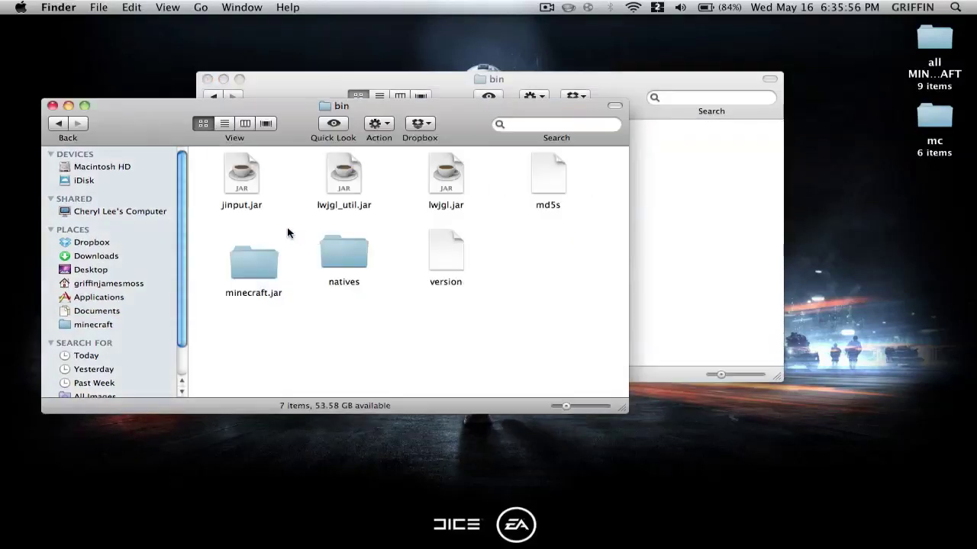
key("super+v")
- Open minema_v1's config folder alongside minecraft's config folder, confirming ffmpeg arrived in bin
left_click(691, 210)
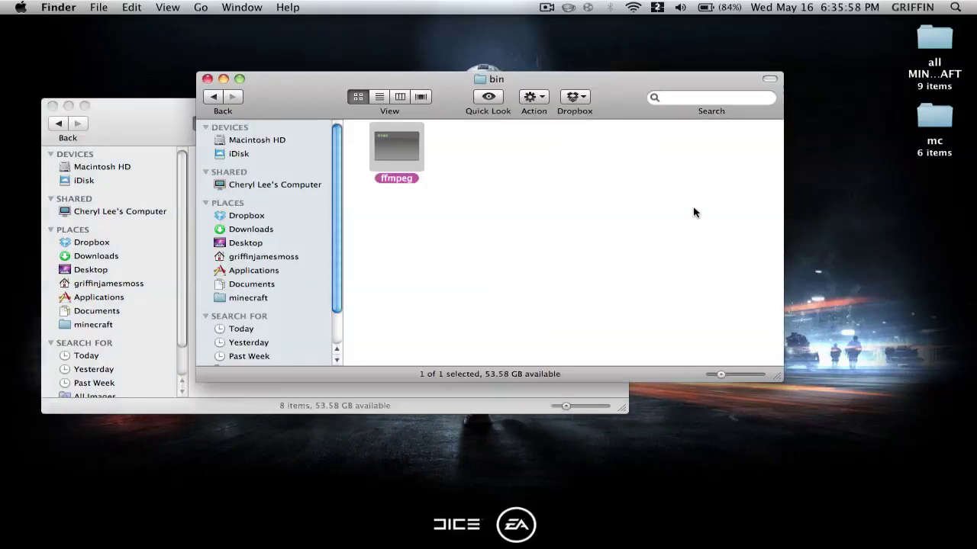
key("super+bracketleft")
double_click(485, 157)
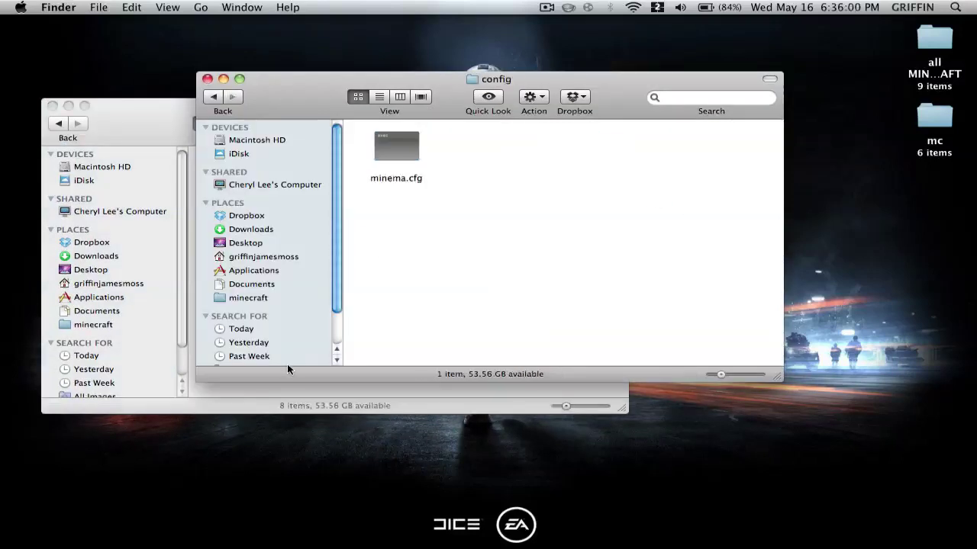
left_click(287, 384)
key("super+Up")
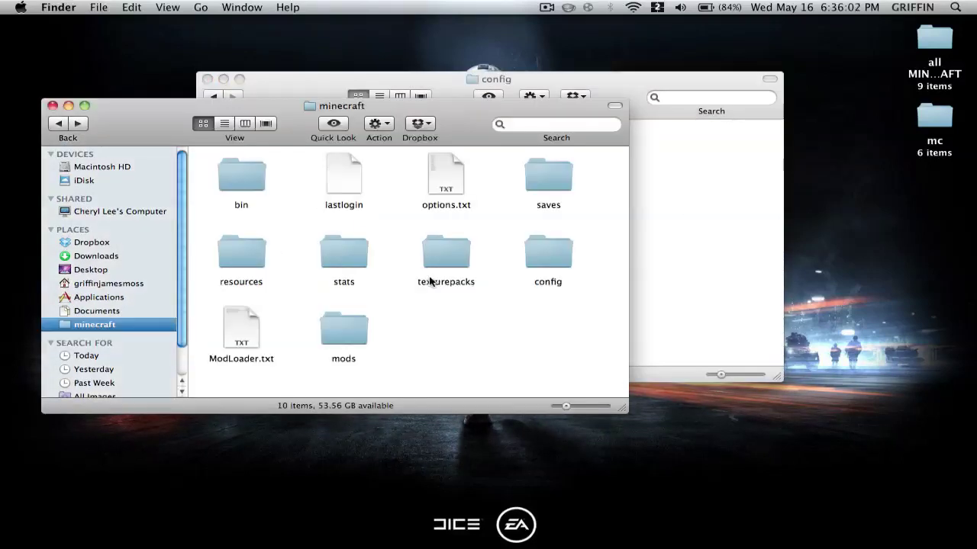
double_click(248, 182)
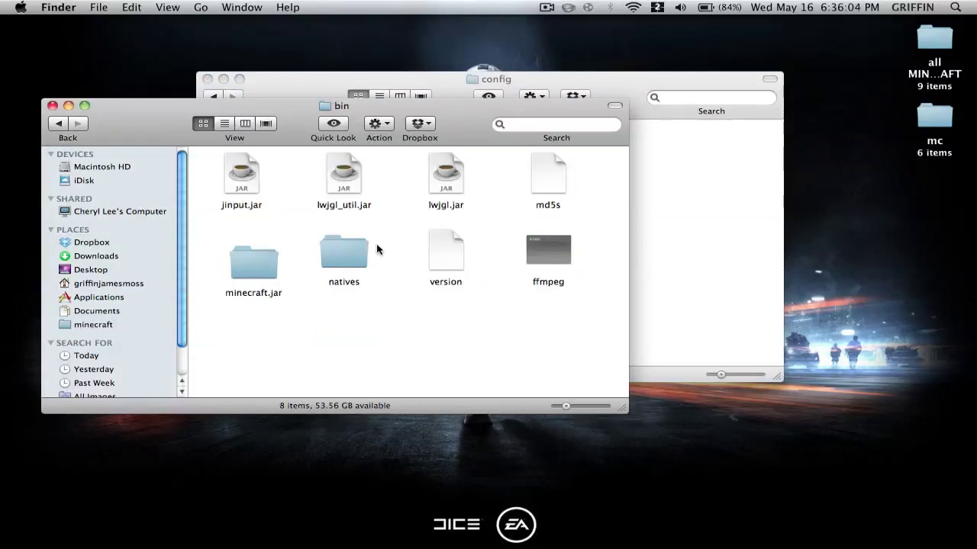
key("super+Up")
double_click(549, 253)
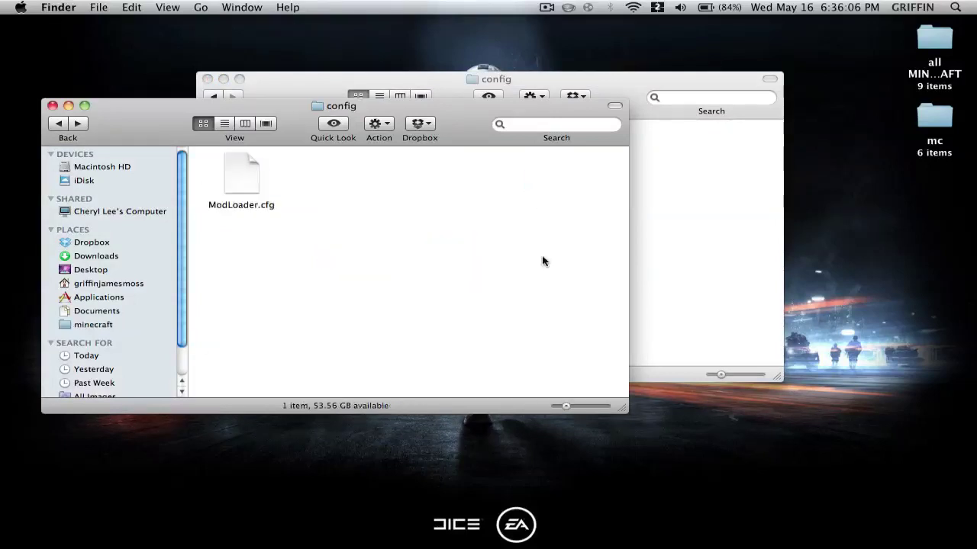
- Copy minema.cfg into the minecraft config folder beside ModLoader.cfg
left_click(678, 216)
left_click(374, 161)
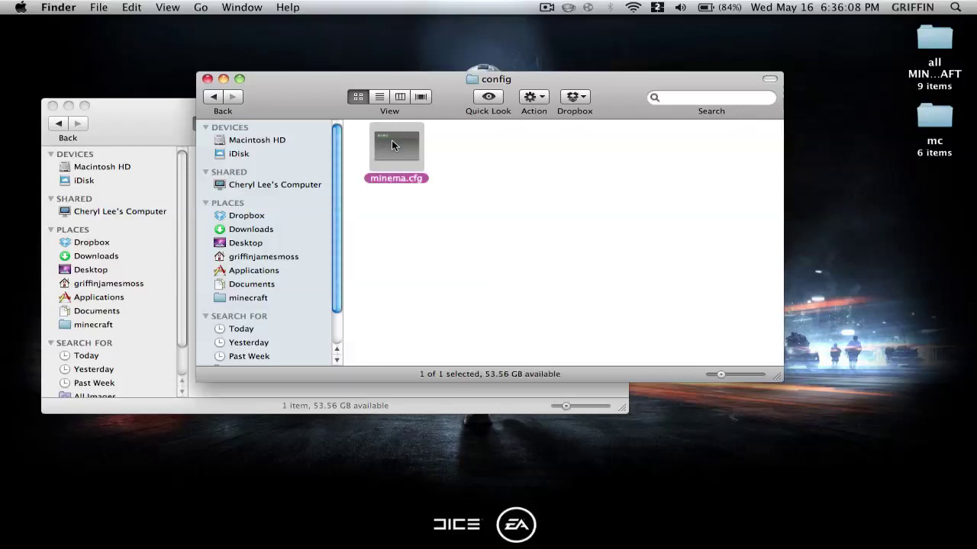
left_click(138, 120)
key("super+v")
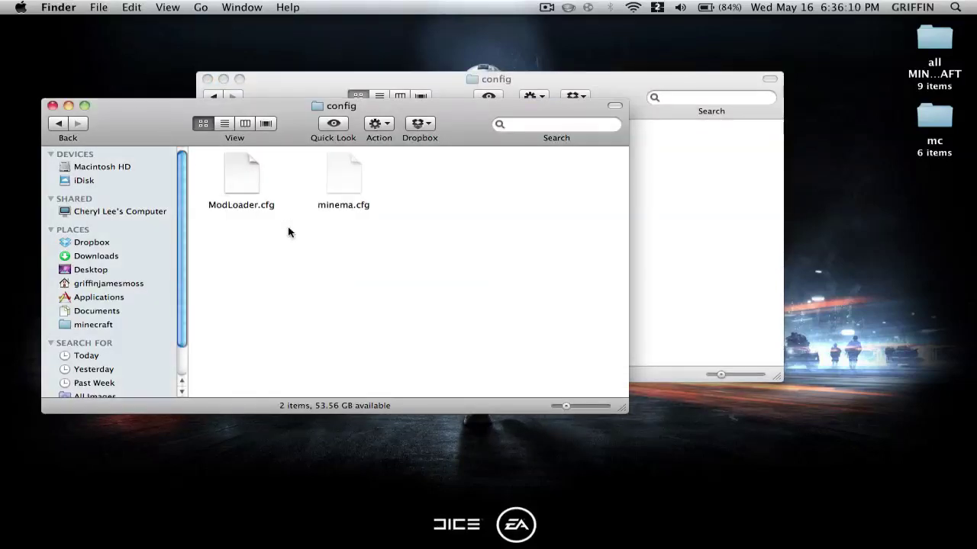
key("super+Up")
left_click(779, 228)
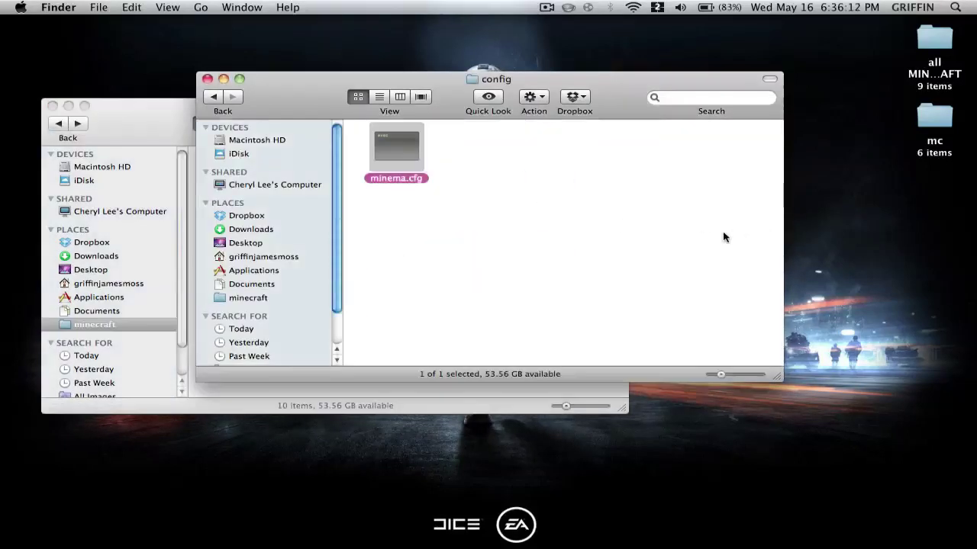
- Copy minema_v1.32_mc1.2.5.zip from minema_v1/mods into the empty minecraft mods folder
key("super+Up")
left_click(601, 153)
double_click(600, 154)
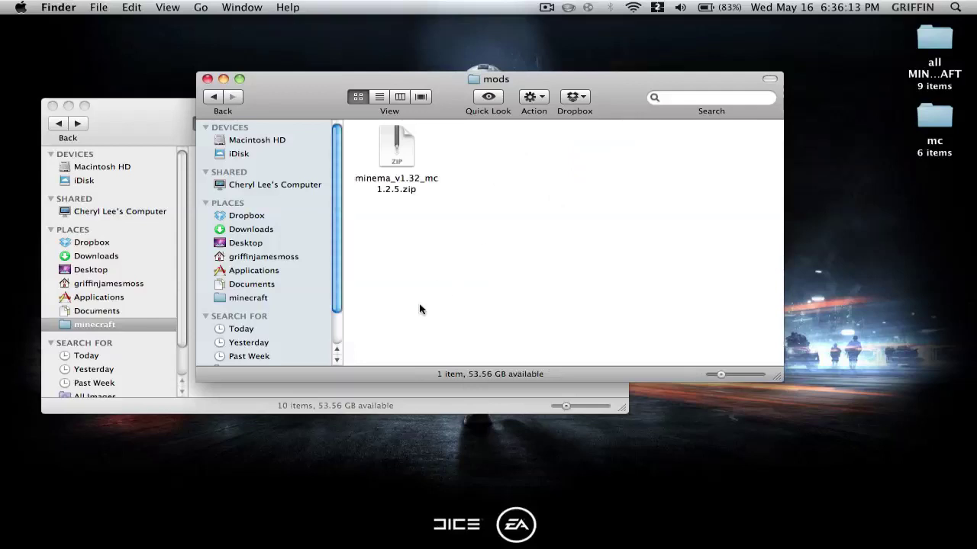
left_click(386, 385)
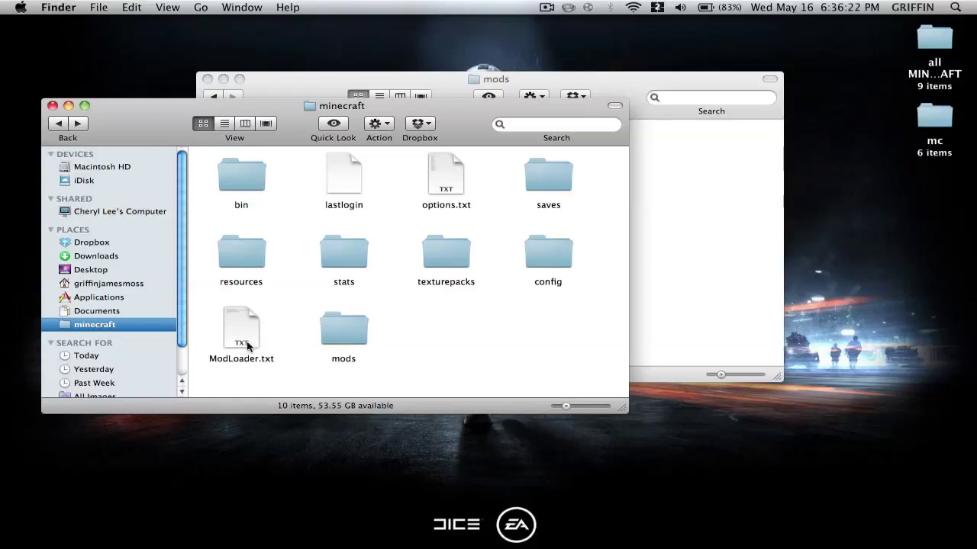
double_click(336, 338)
left_click(659, 224)
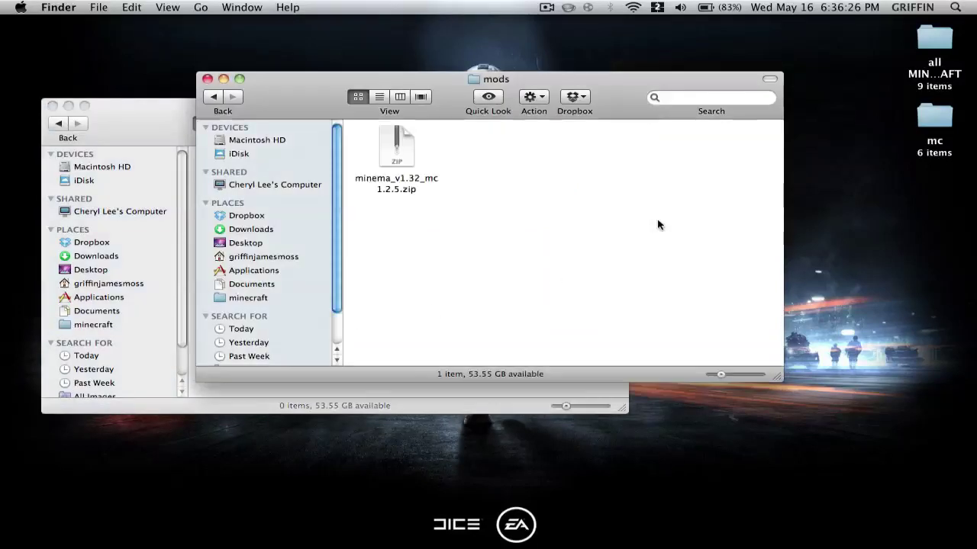
left_click(400, 152)
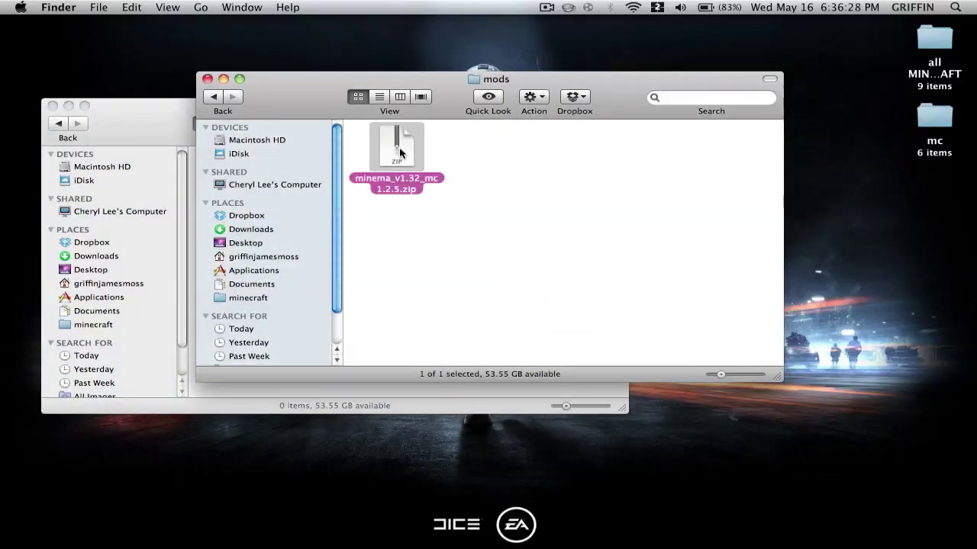
left_click(165, 131)
key("super+v")
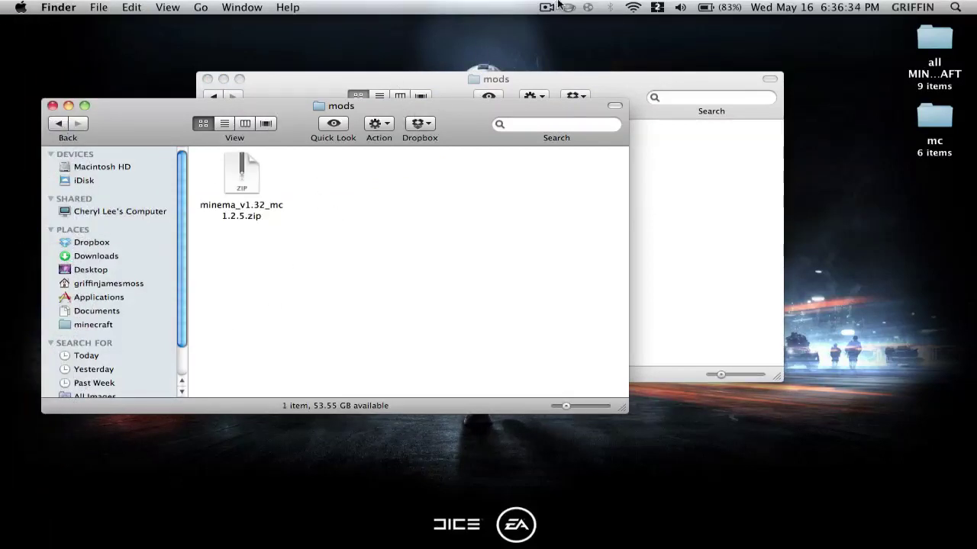
- Relaunch Minecraft with the mods installed and wait for the 1.2.5 title screen
left_click(545, 6)
left_click(565, 50)
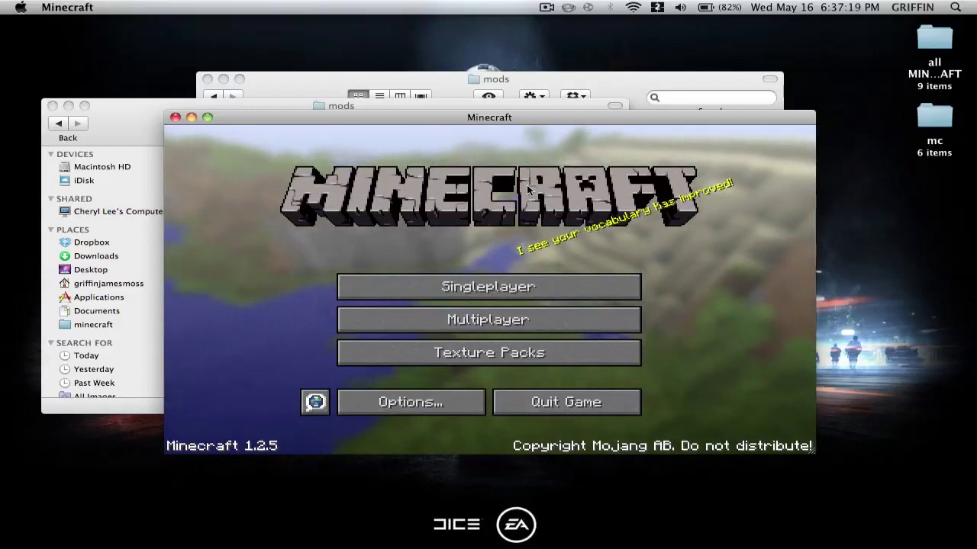
left_click(544, 7)
left_click(553, 38)
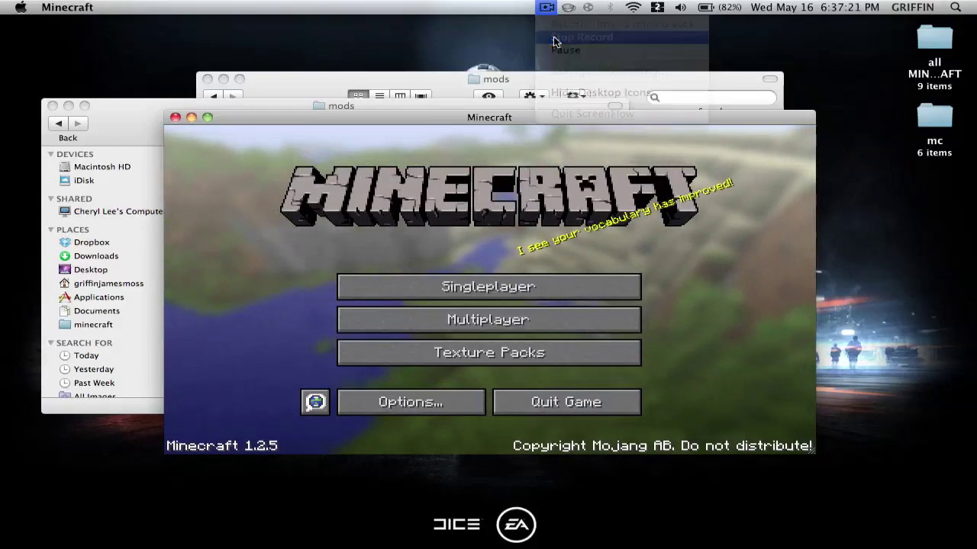